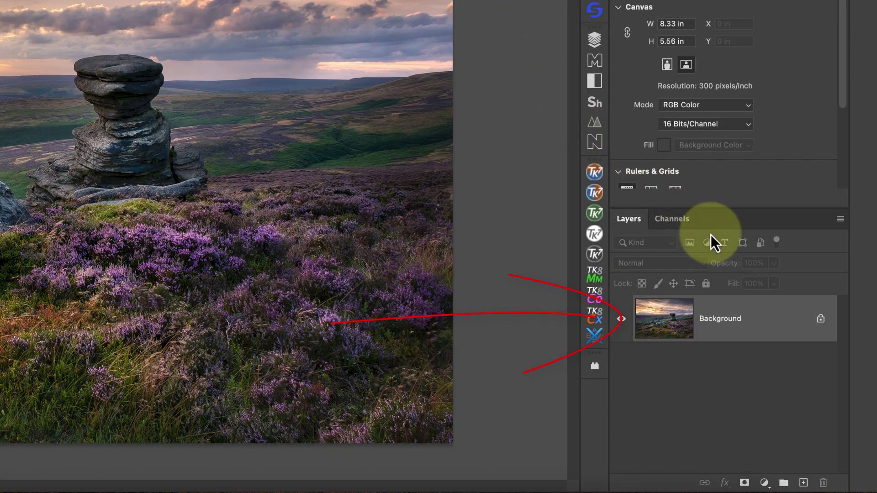
Convert the Background into an editable Layer 0, then stamp visible layers with Shift+Cmd+Opt+E
double_click(714, 313)
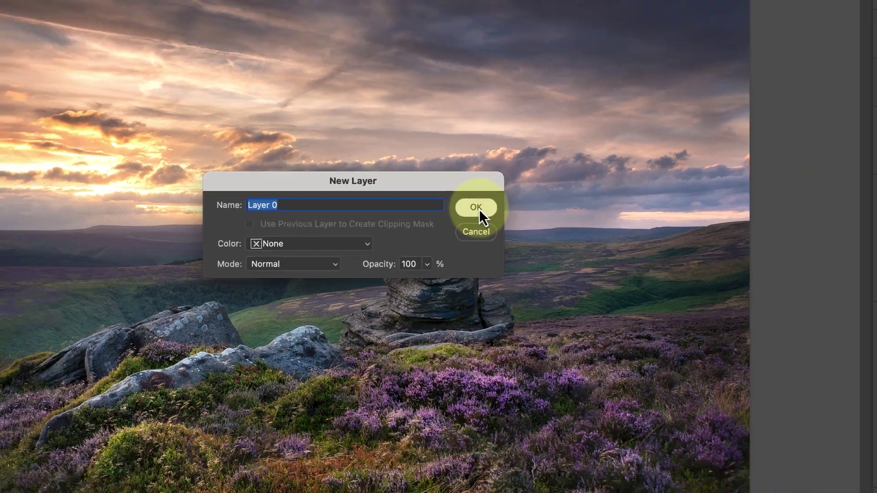
click(492, 199)
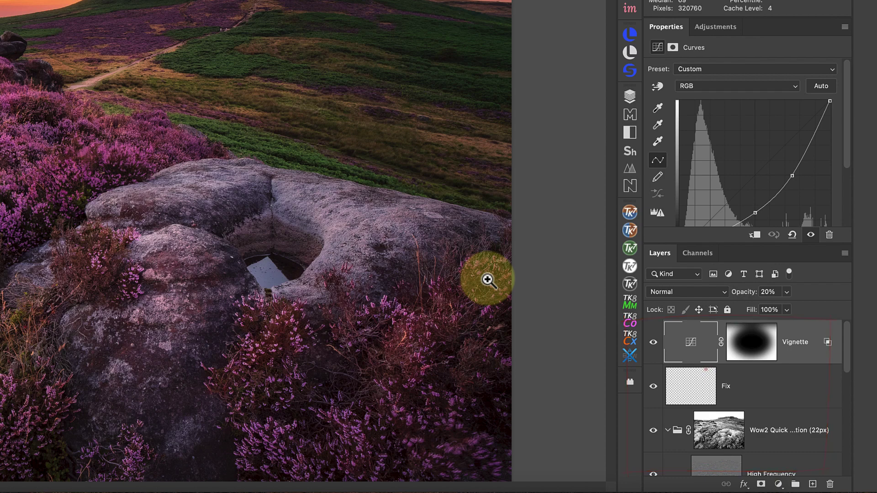
key(shift+super+alt+e)
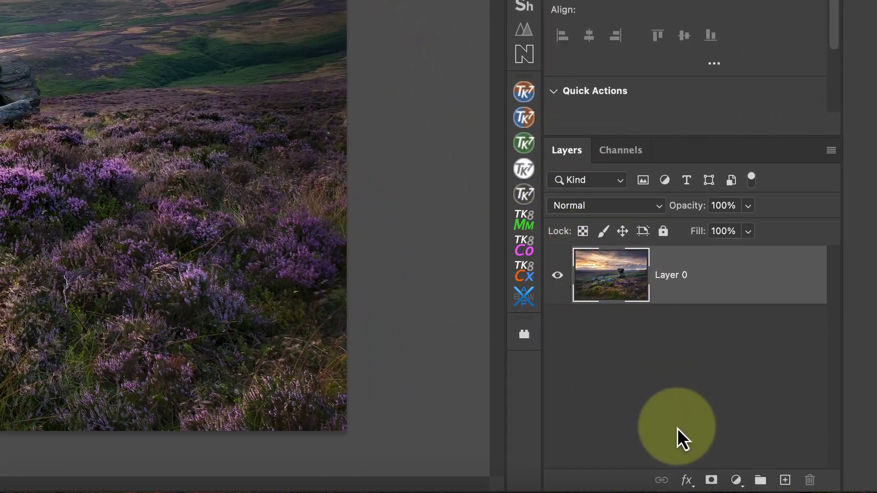
Add a 49 px black Stroke effect to Layer 0, positioned Inside
click(687, 482)
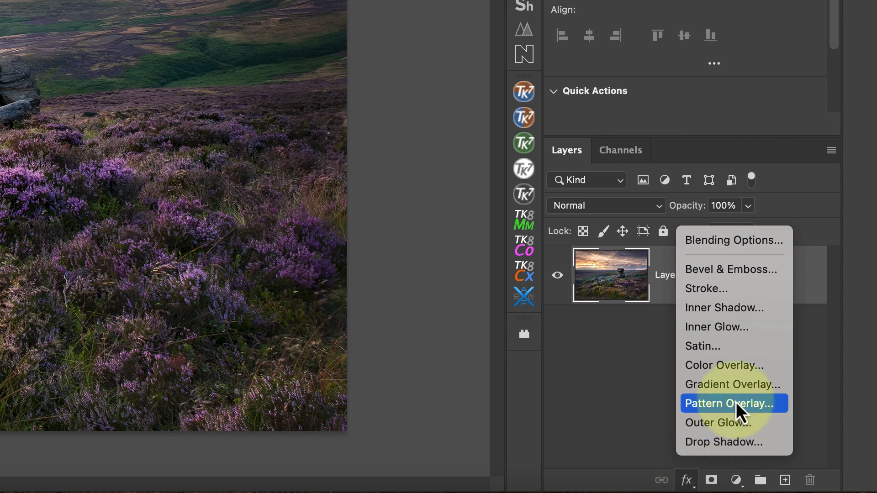
click(727, 294)
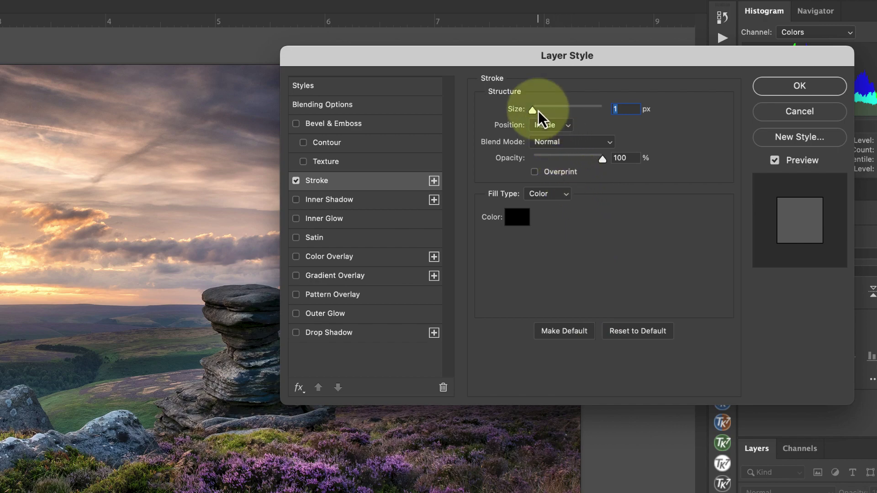
drag(534, 112, 552, 113)
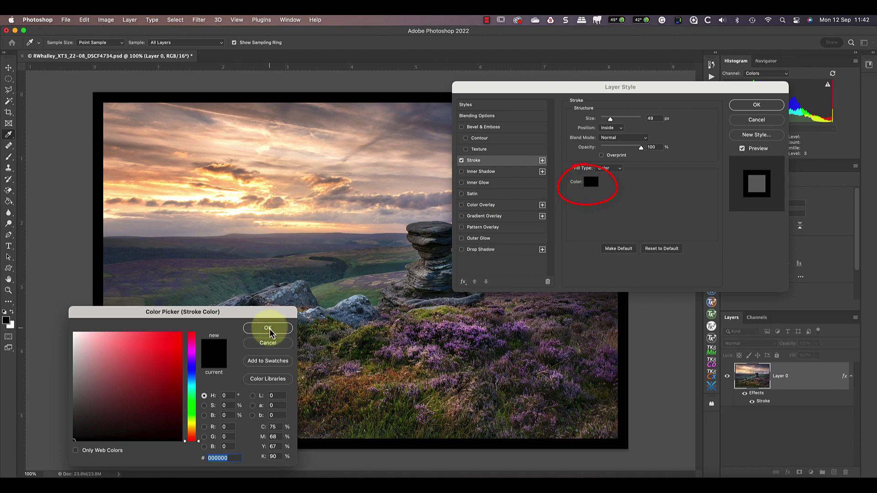
click(162, 345)
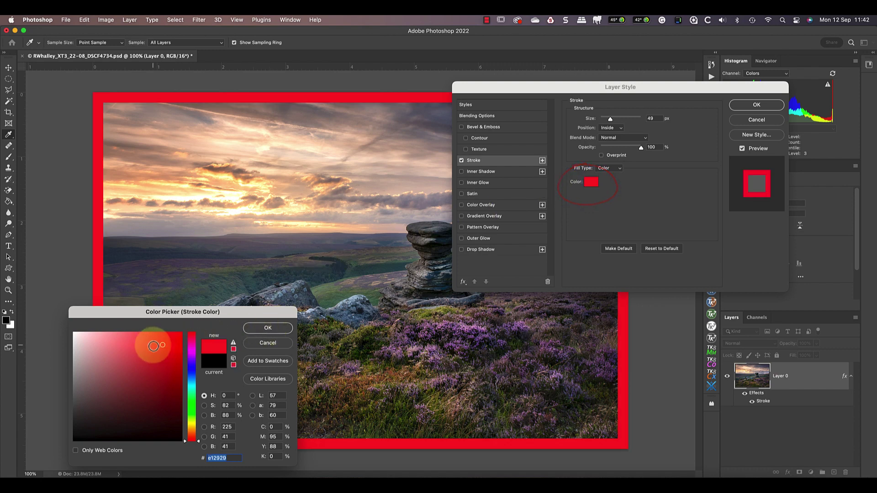
drag(81, 421, 49, 454)
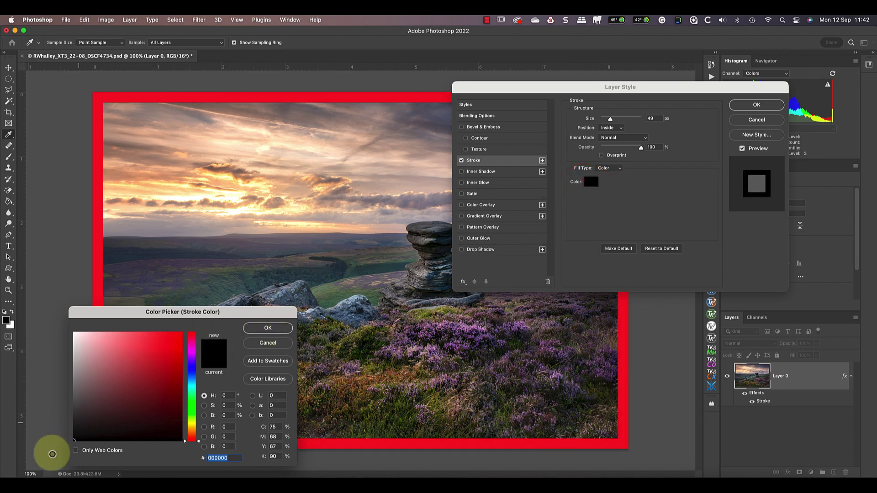
click(268, 328)
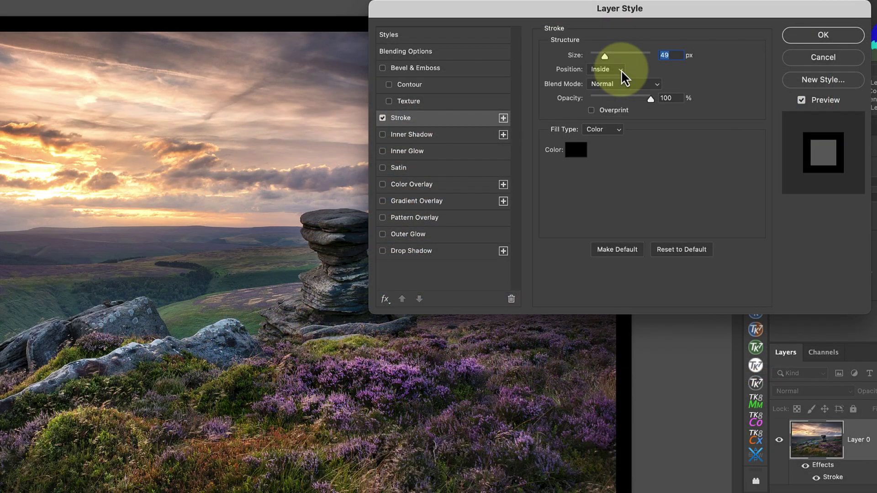
click(615, 128)
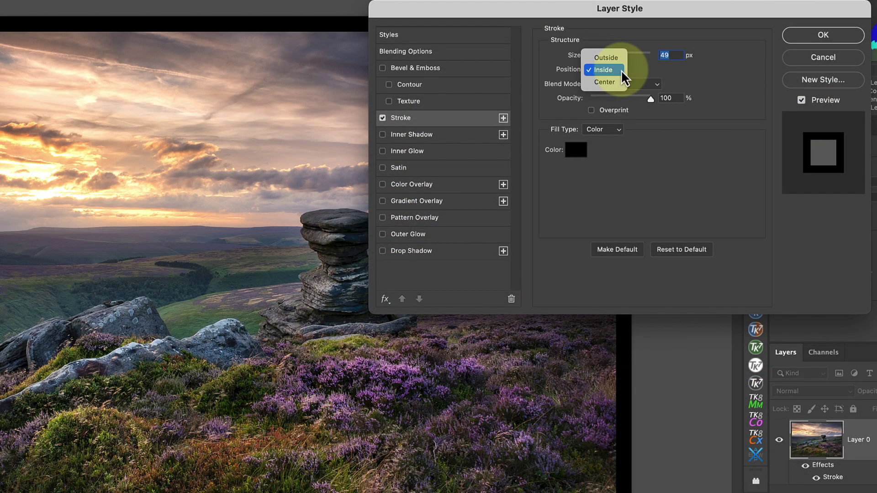
click(616, 57)
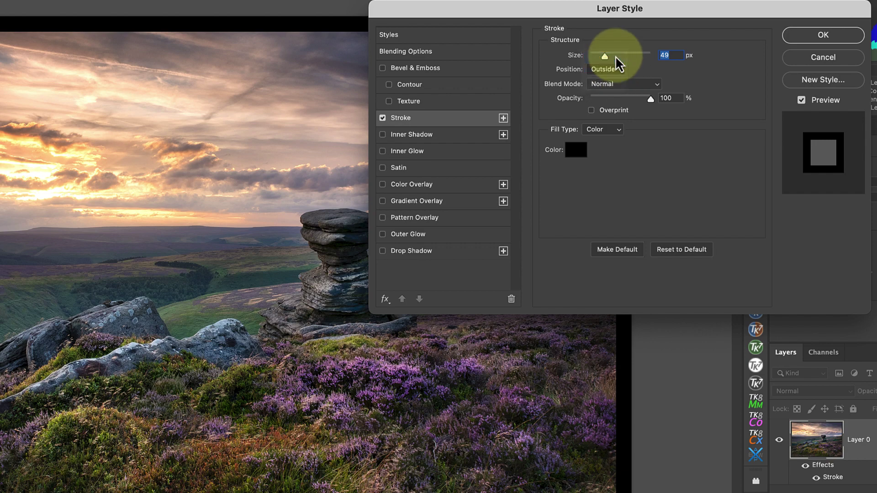
click(612, 69)
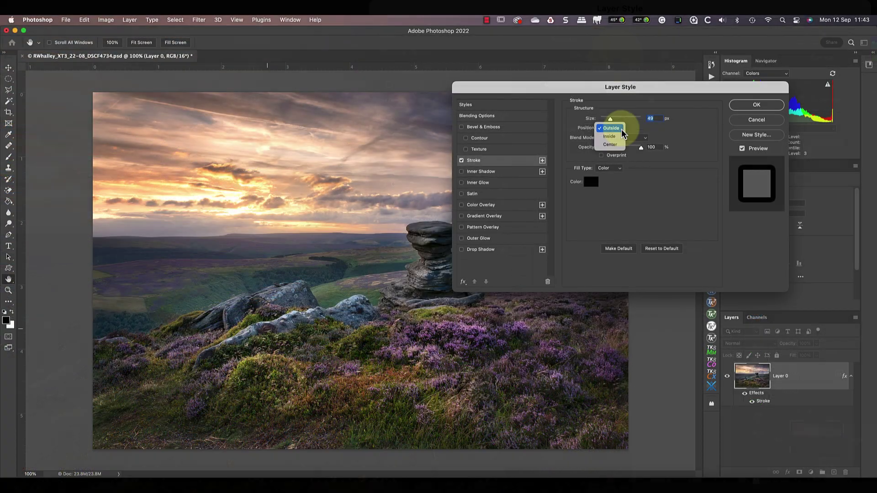
click(613, 144)
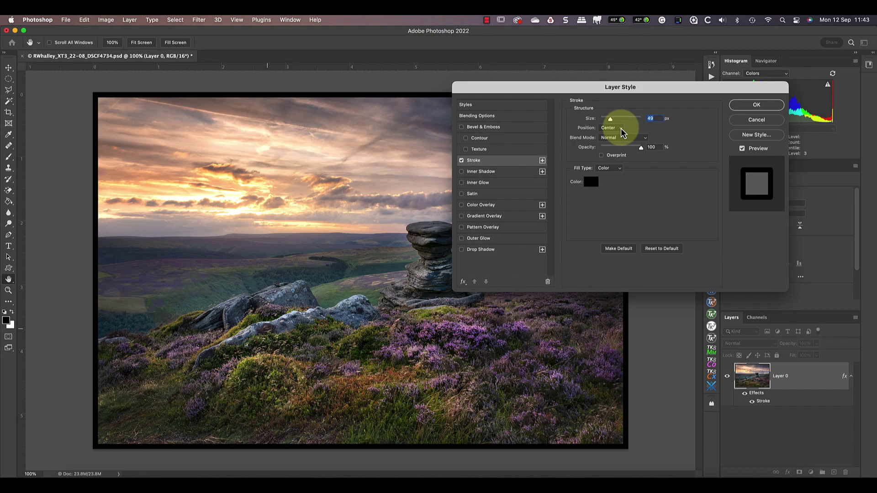
click(613, 128)
click(611, 120)
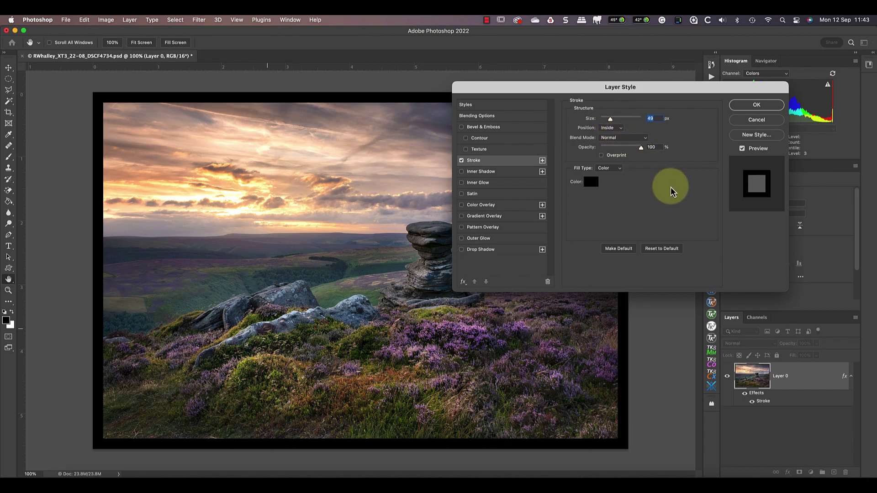
Apply the stroke, compare it hidden and shown, then Clear Layer Style on Layer 0
click(742, 109)
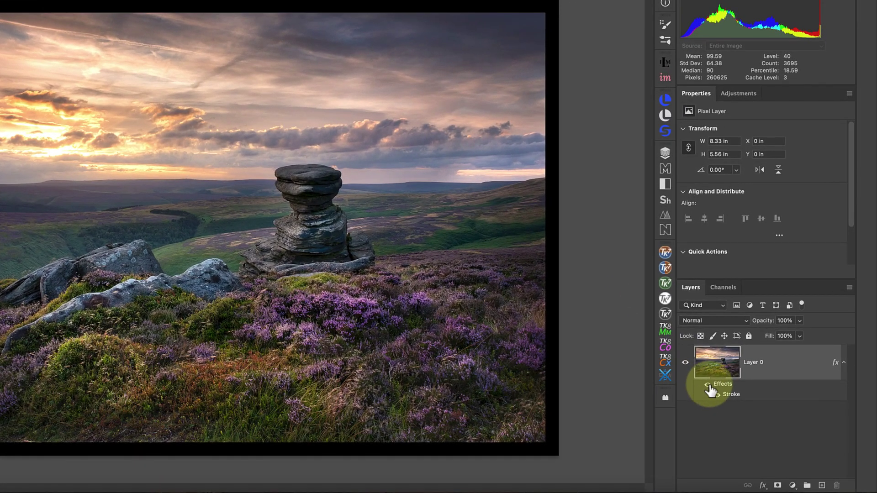
click(709, 386)
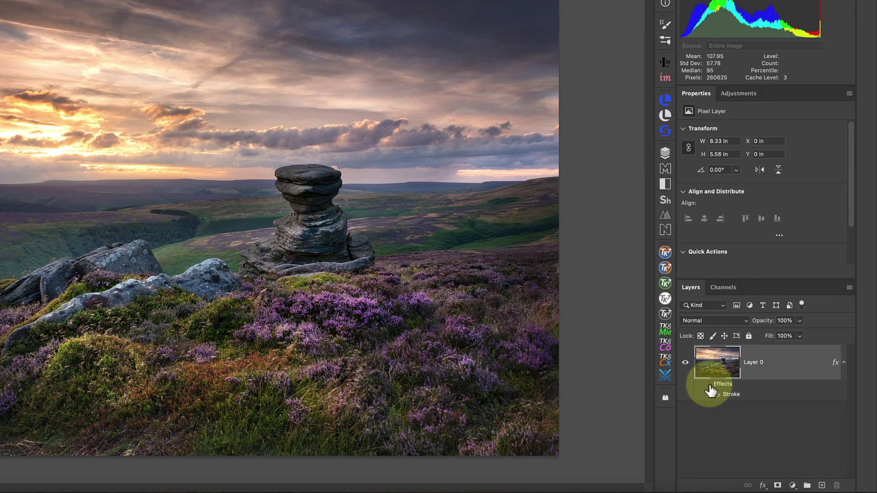
click(708, 386)
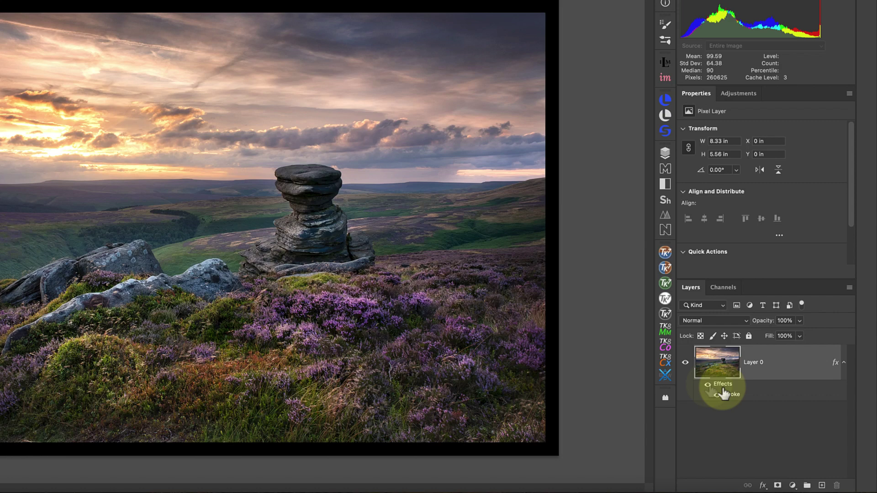
right_click(723, 387)
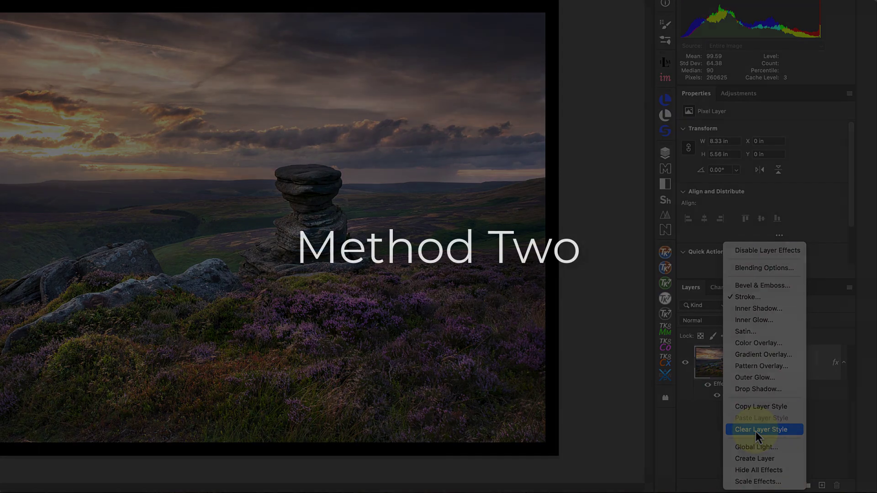
click(755, 431)
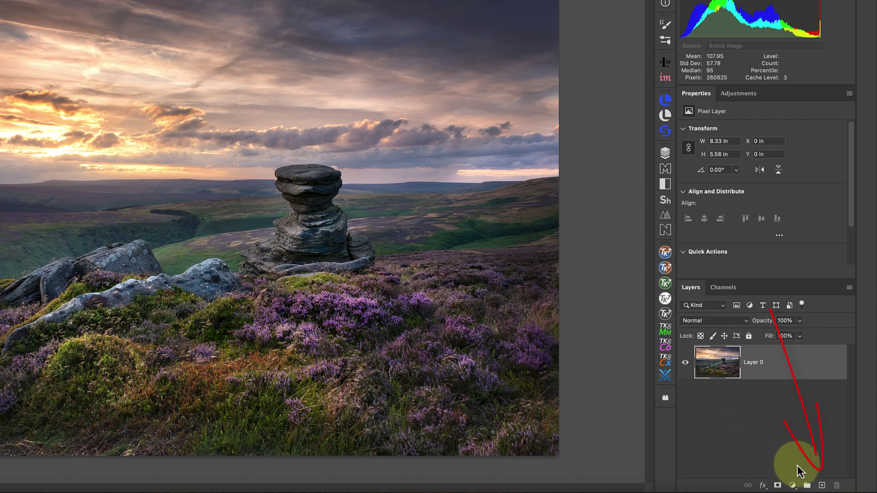
Create empty Layer 1 above Layer 0 and select the whole canvas with Cmd+A
click(822, 486)
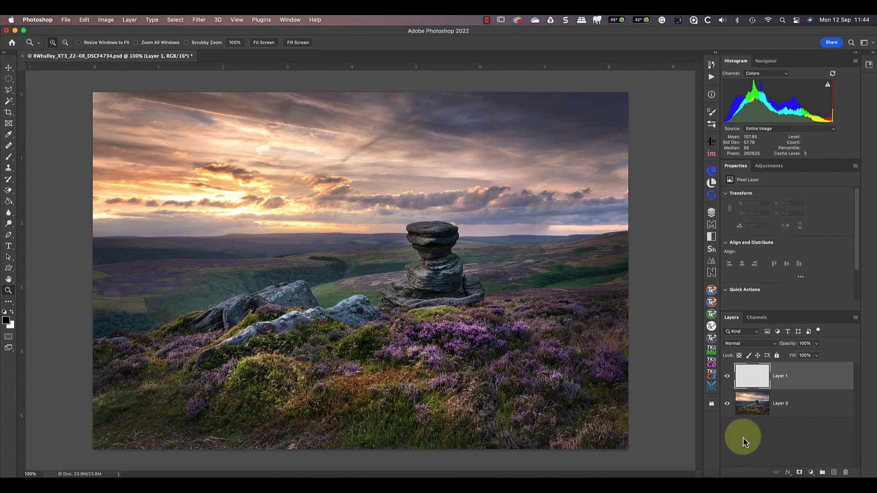
key(super+a)
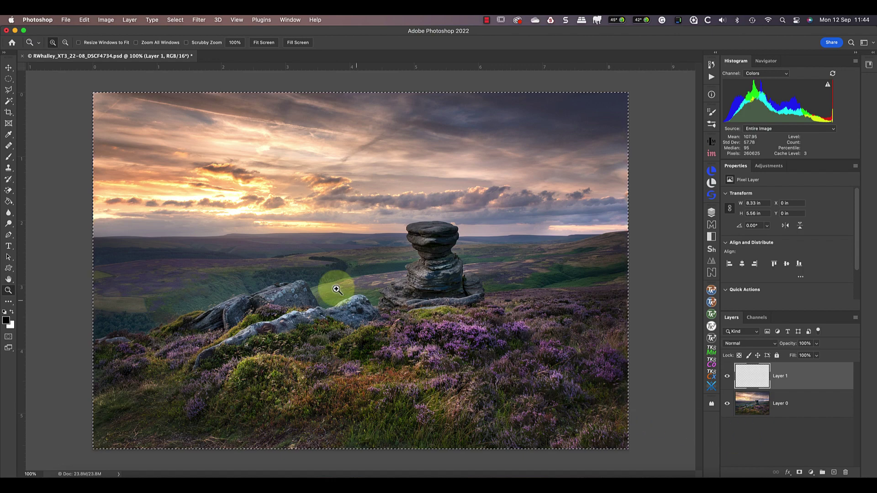
Stroke the canvas selection on Layer 1 with a 40 px black Inside border via Edit > Stroke
click(85, 20)
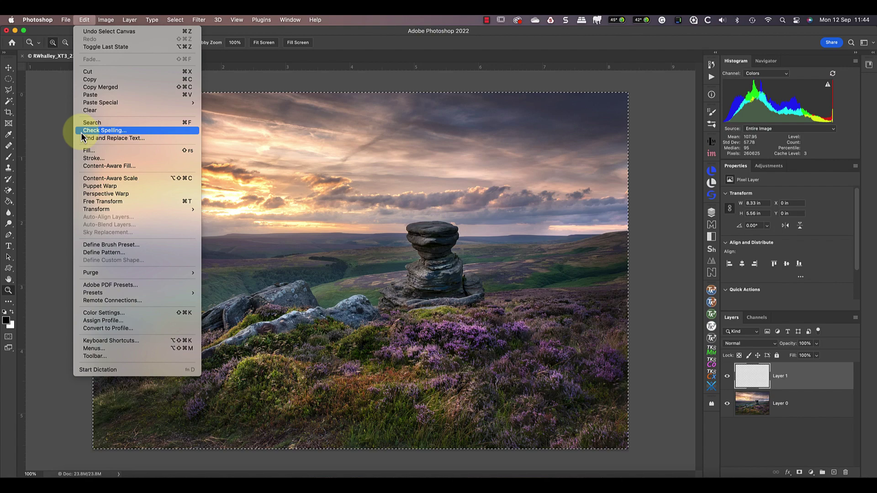
click(94, 158)
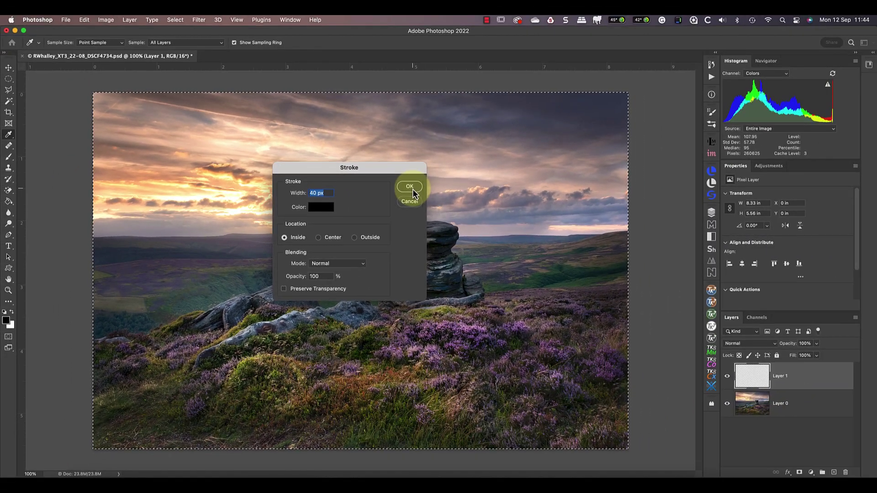
click(410, 186)
key(z)
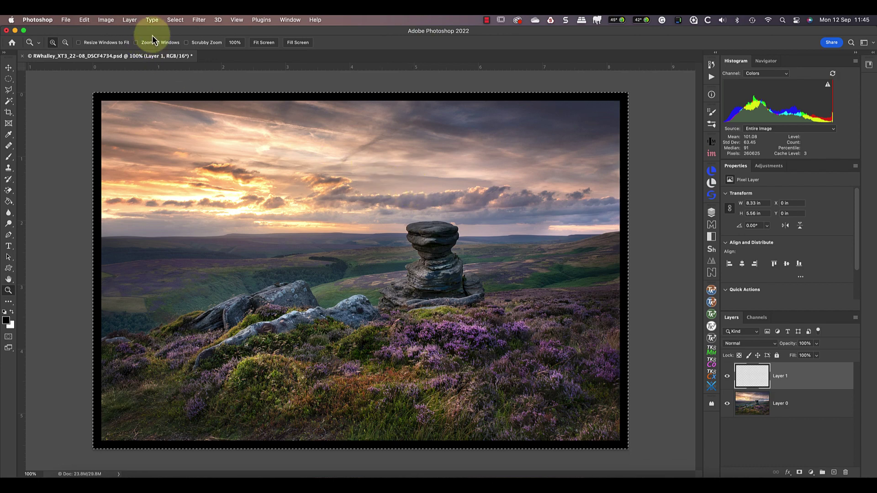
Deselect, toggle Layer 1's visibility, and try 52% opacity before restoring 100%
click(175, 20)
click(181, 39)
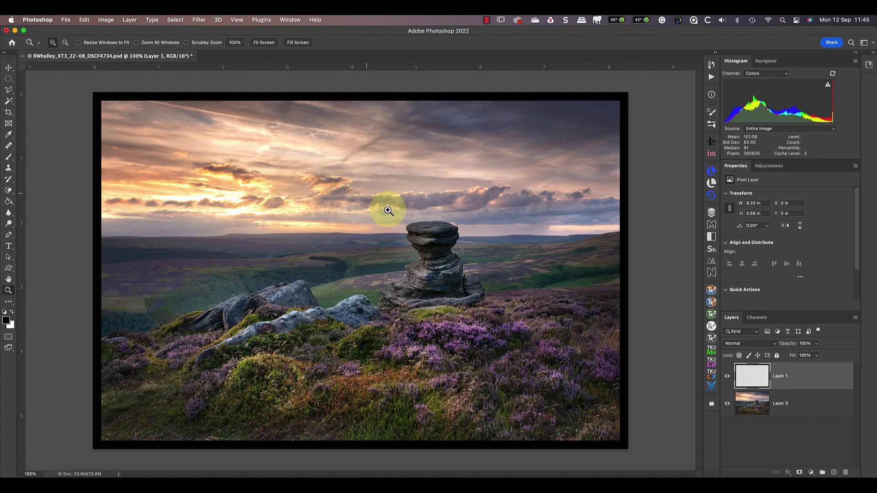
click(727, 377)
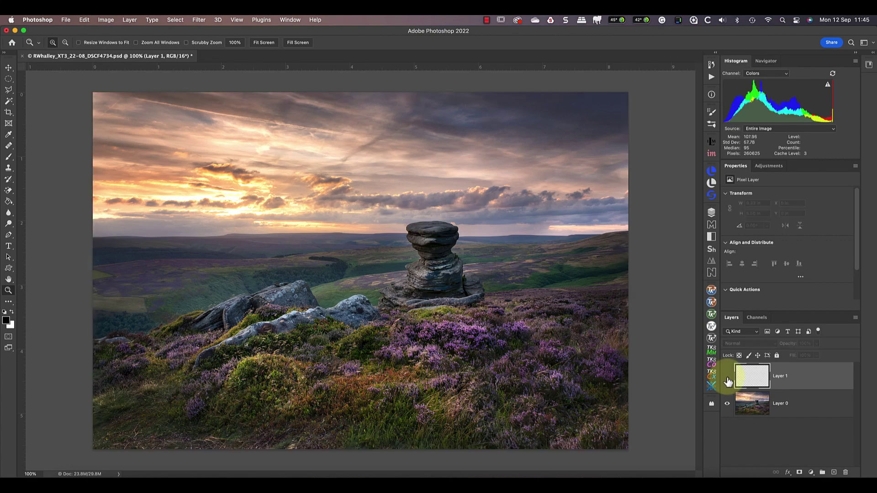
click(727, 377)
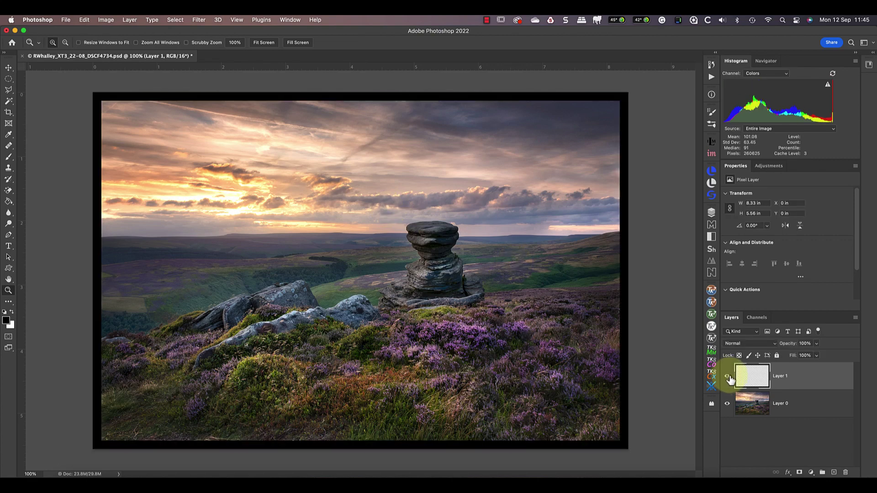
click(817, 344)
drag(798, 352, 802, 351)
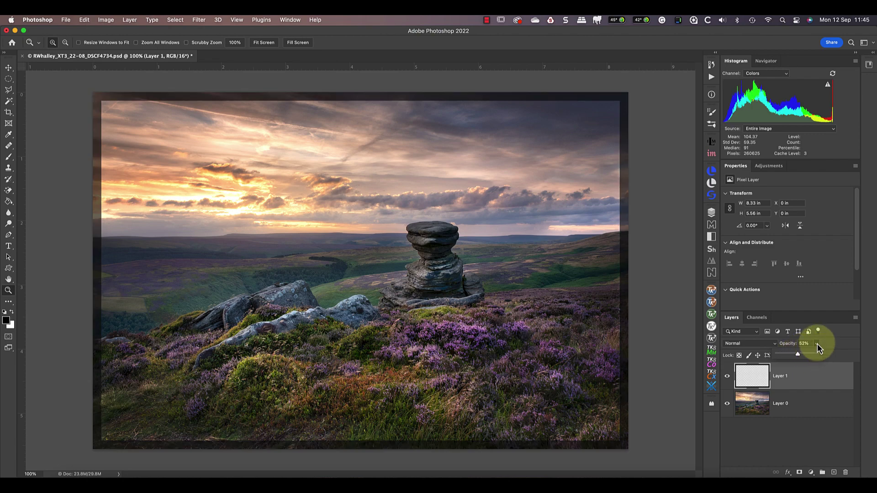
click(818, 344)
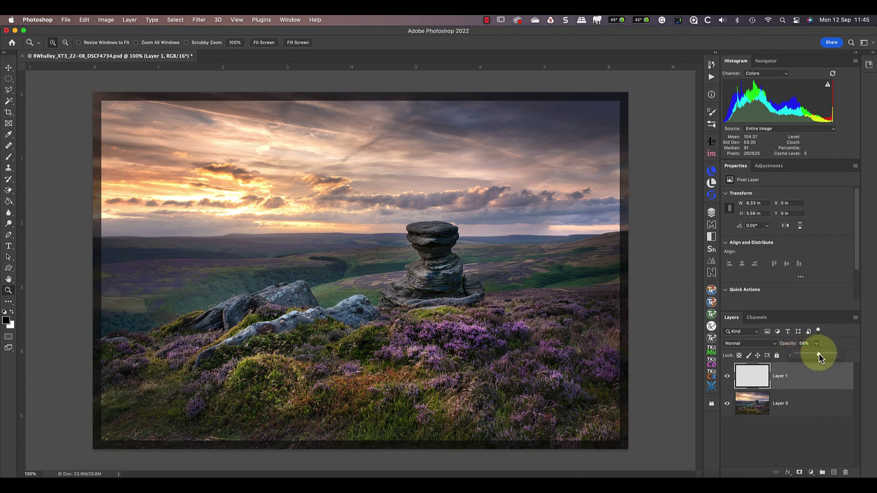
drag(818, 352, 843, 359)
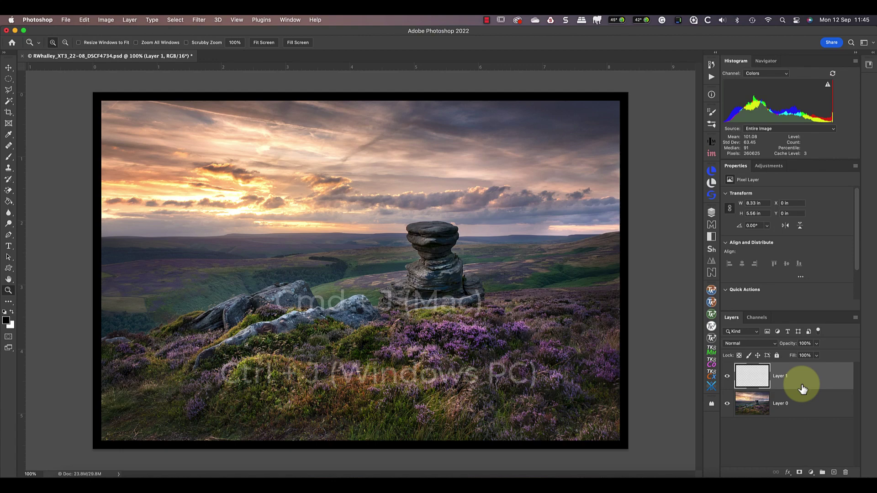
Duplicate Layer 1 and convert the copy into a Smart Object
key(super+j)
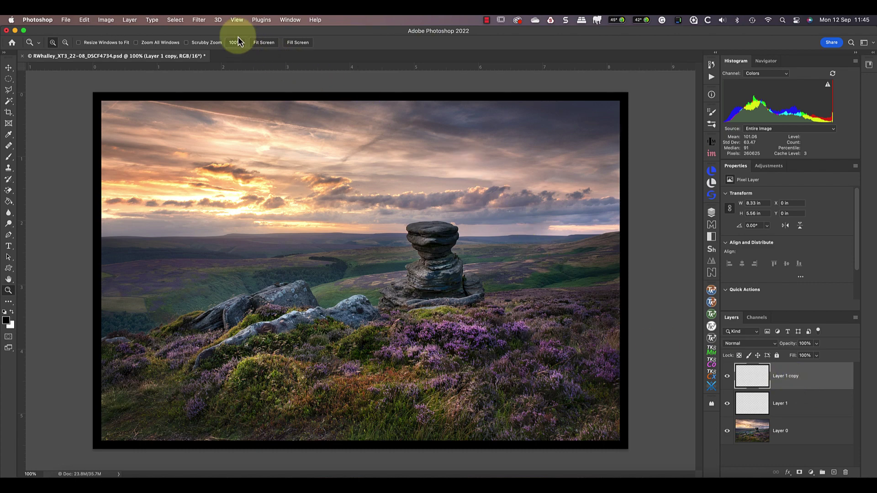
click(196, 19)
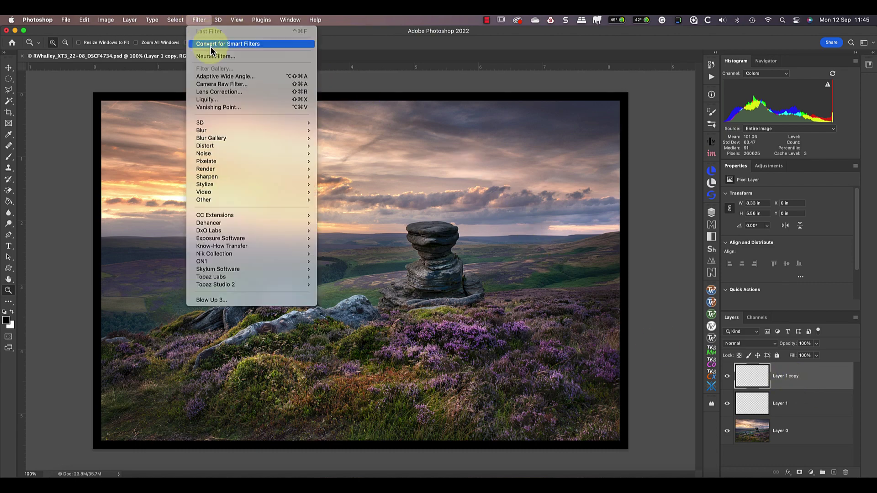
click(211, 45)
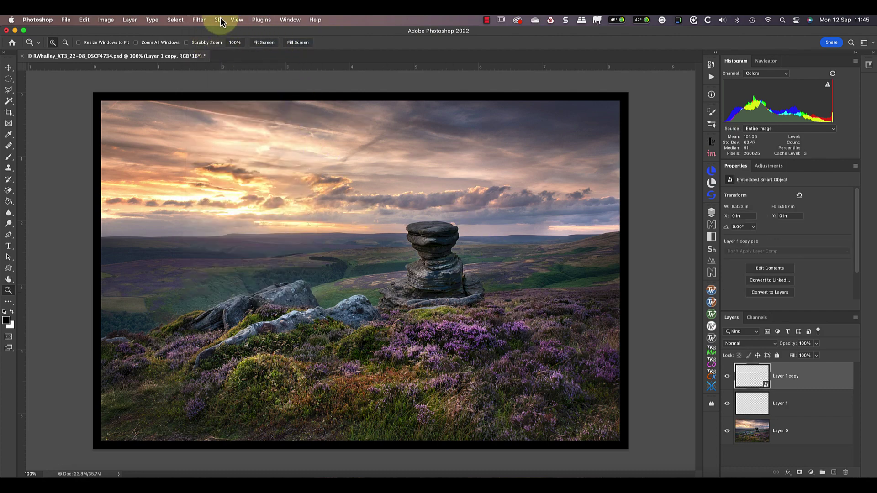
Blur the Layer 1 copy with a 53.1 px Gaussian Blur and hide the original Layer 1
click(198, 20)
mouse_move(262, 130)
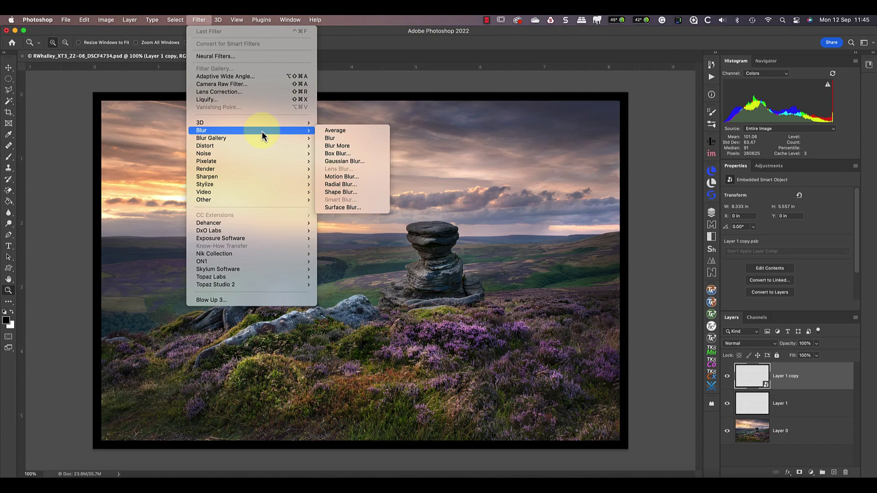
click(344, 161)
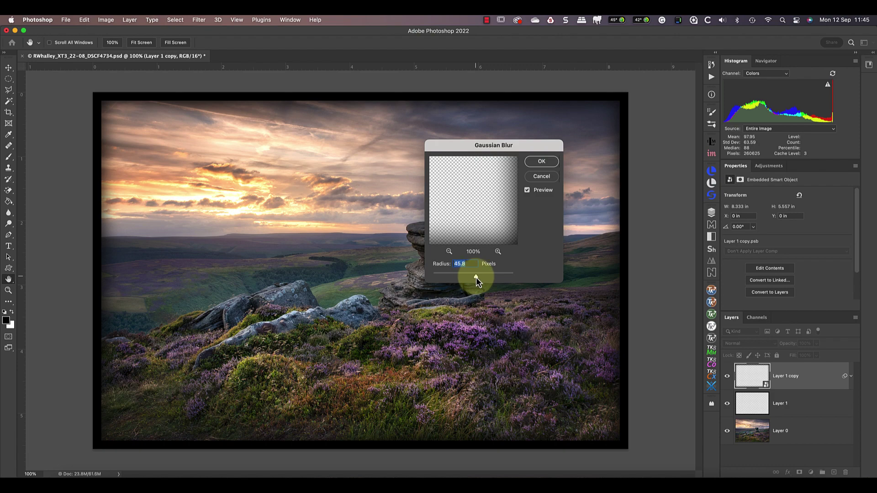
click(542, 162)
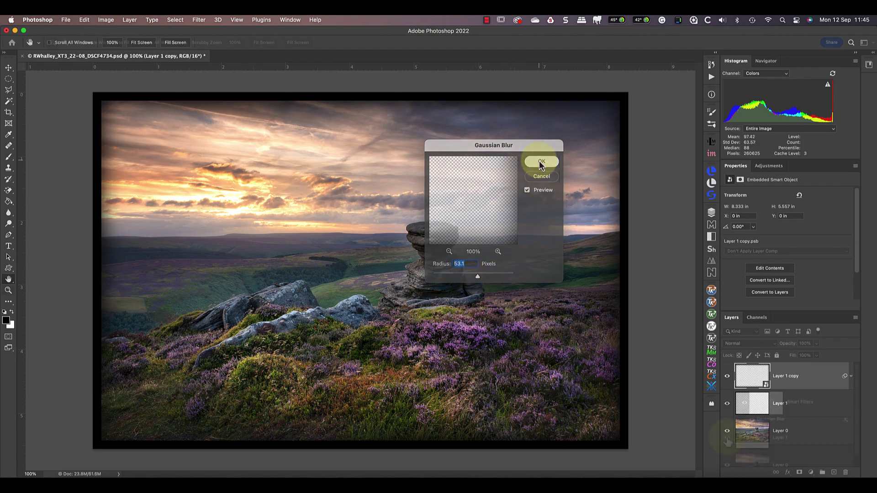
click(727, 440)
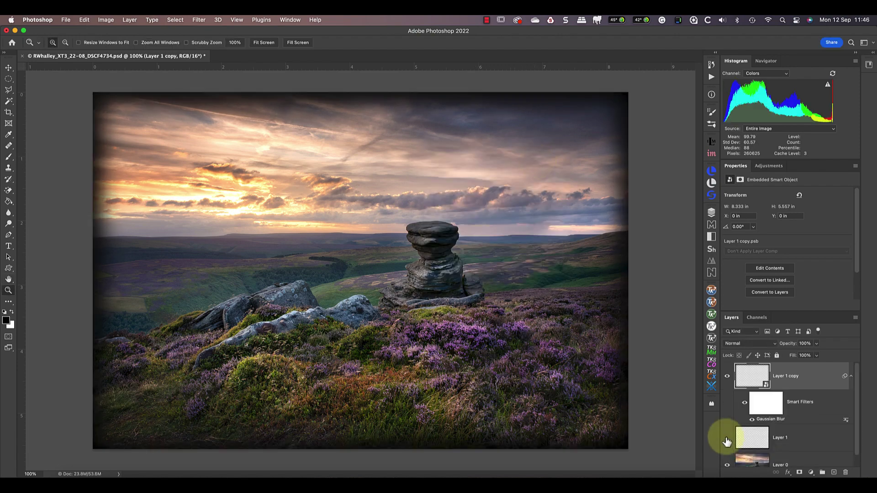
click(756, 408)
click(750, 381)
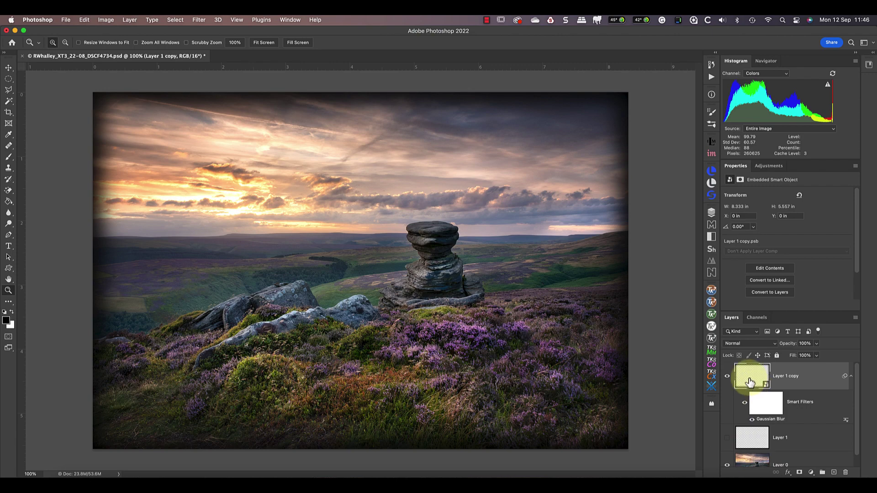
Duplicate the blurred border layer and raise its Gaussian Blur radius to 147.1 px
key(super+j)
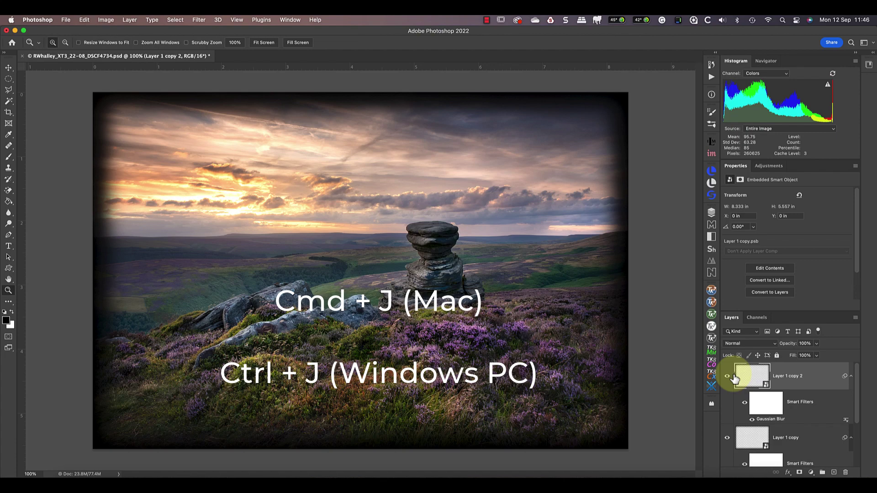
double_click(772, 421)
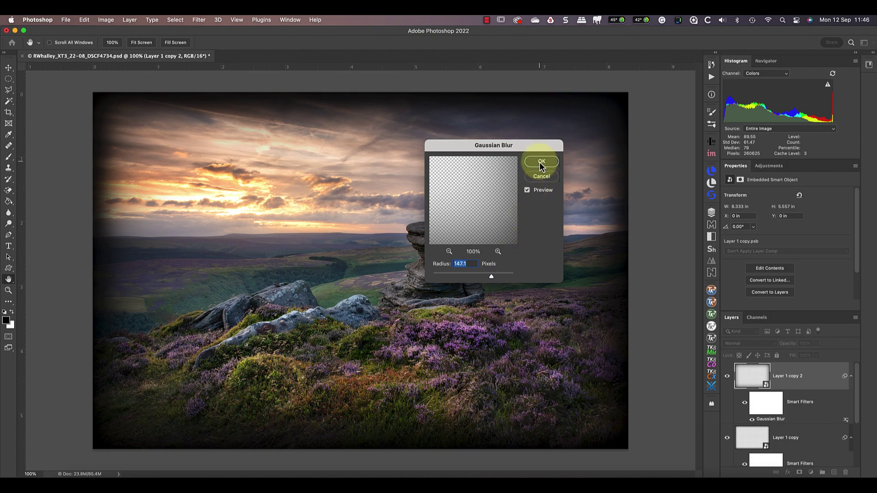
click(541, 162)
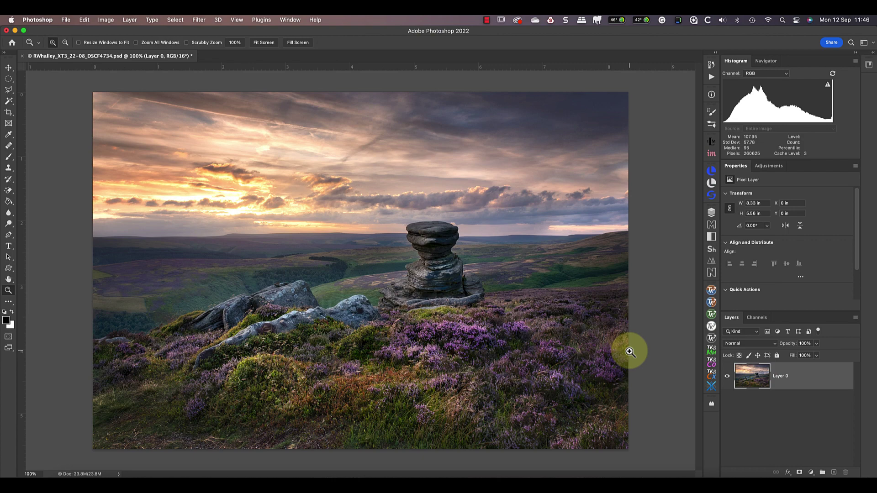
Duplicate Layer 0 as Layer 0 copy and bring up Image > Canvas Size
key(super+j)
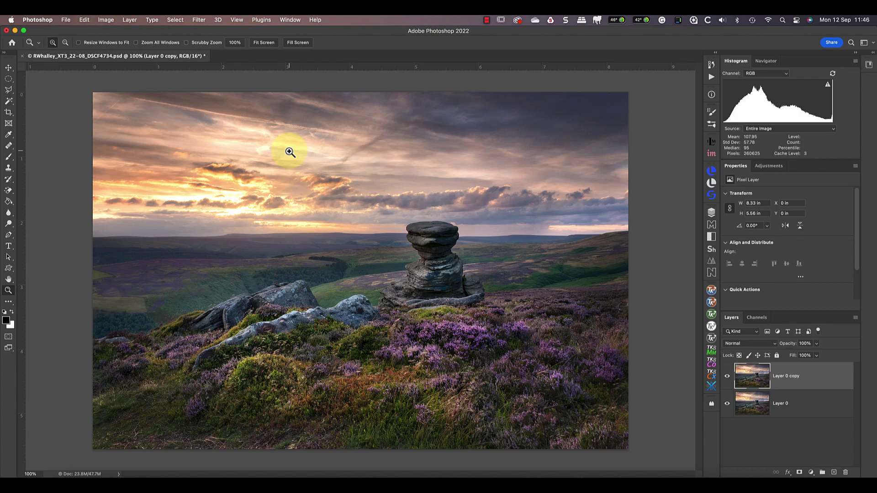
click(111, 20)
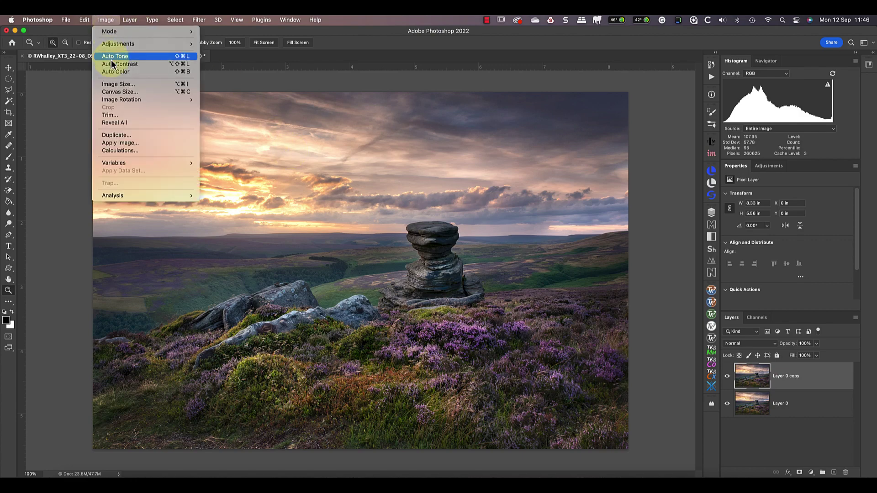
click(125, 91)
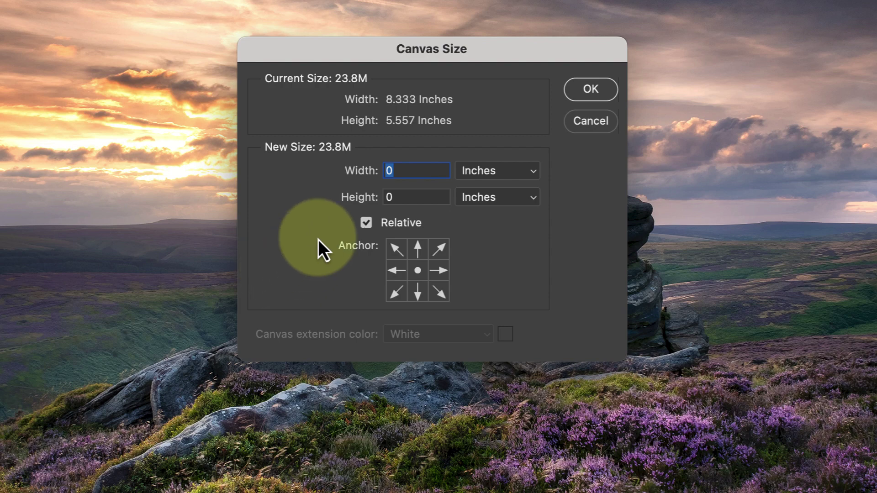
Untick Relative, set canvas Height to 8.333 inches to match Width, and anchor at centre
click(366, 224)
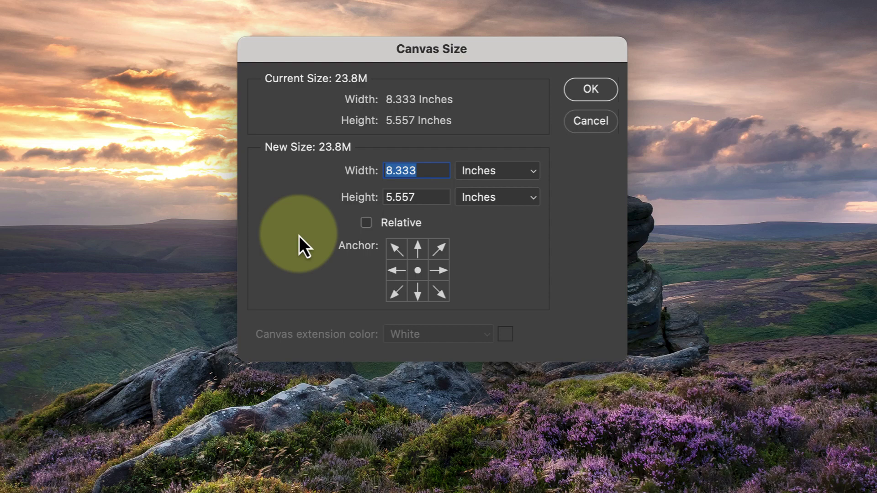
click(537, 172)
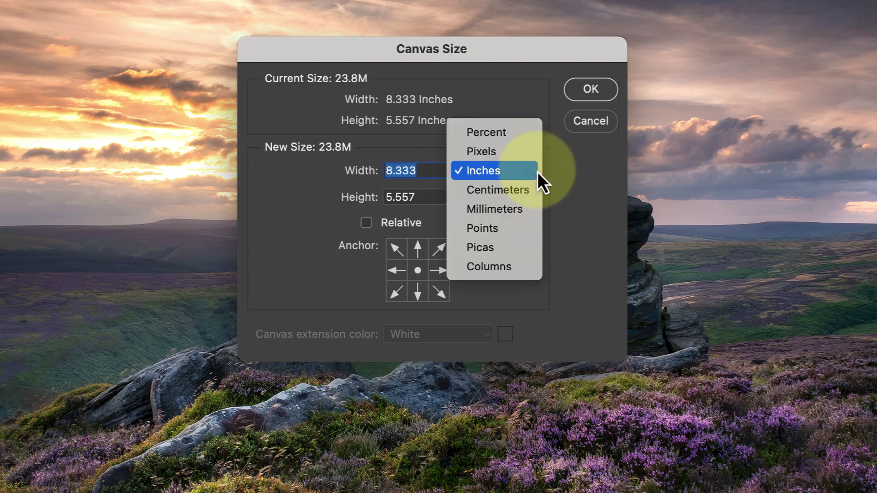
click(532, 173)
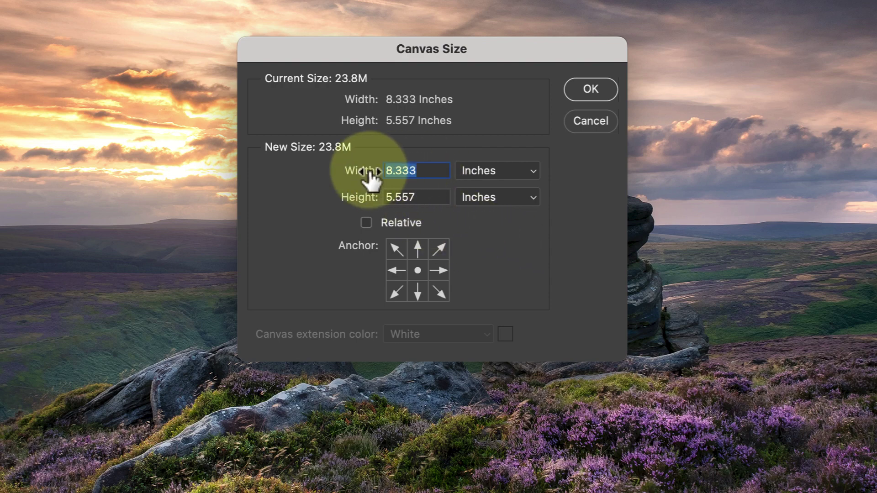
click(396, 196)
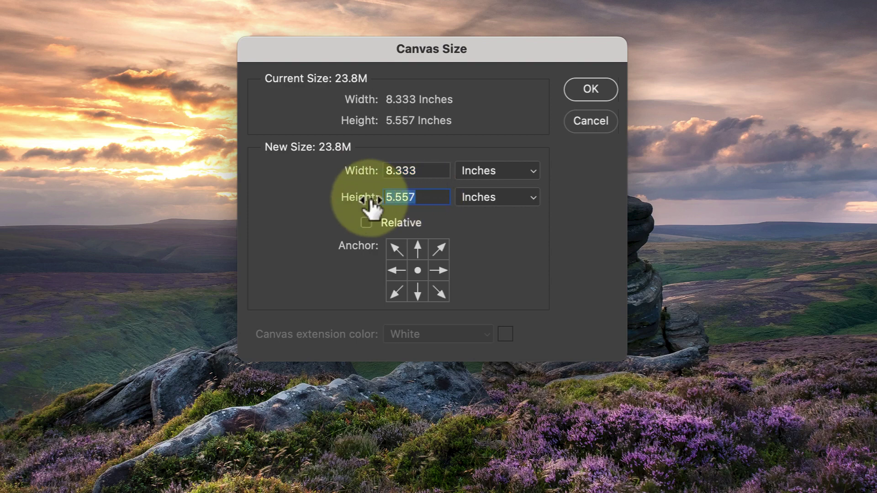
text(8.333)
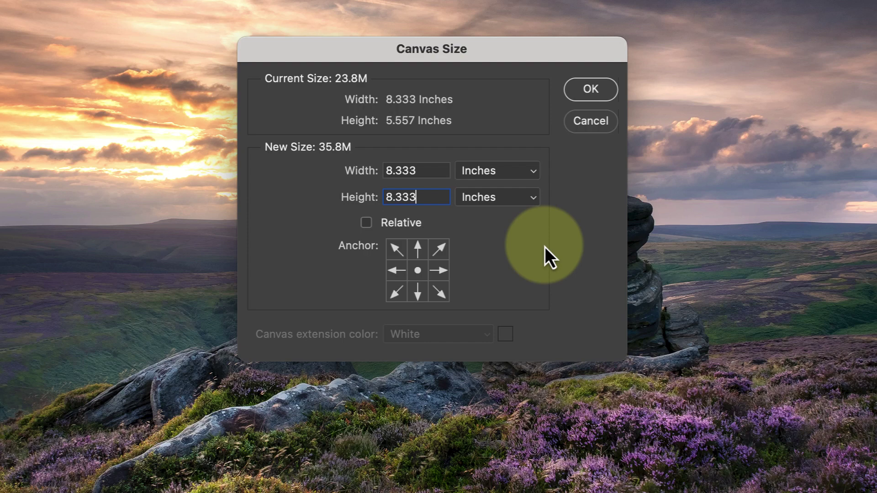
click(418, 249)
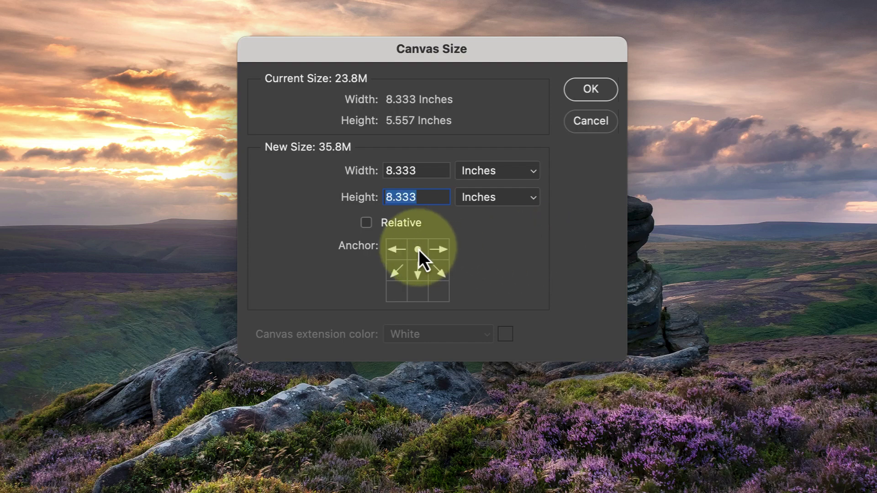
click(398, 269)
click(416, 291)
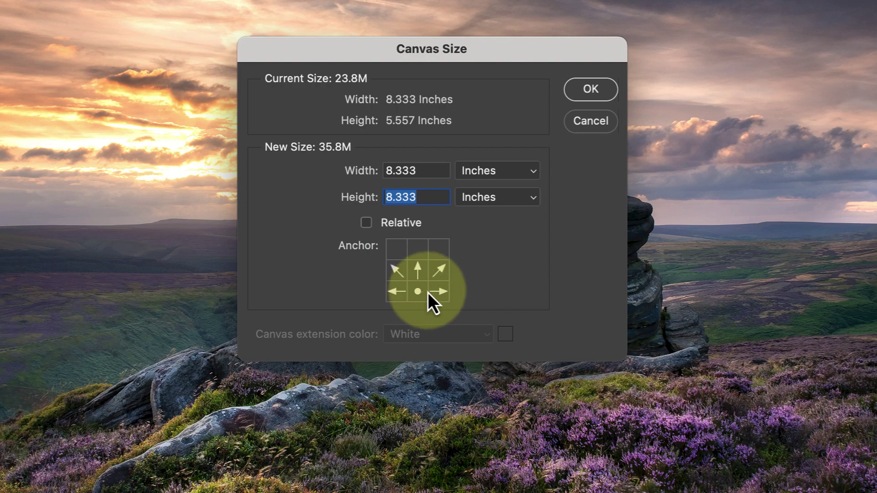
click(419, 269)
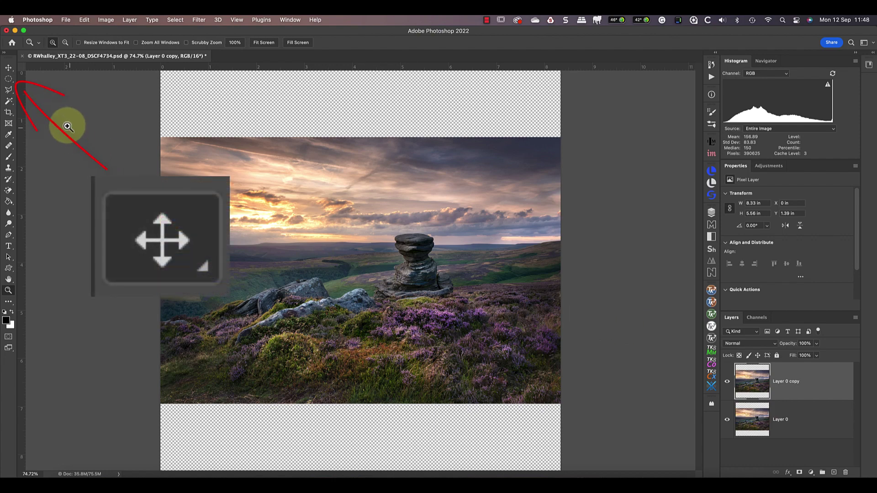
Scale Layer 0 to about 150% (12.5 × 8.33 in) so it fills the canvas top to bottom
click(8, 70)
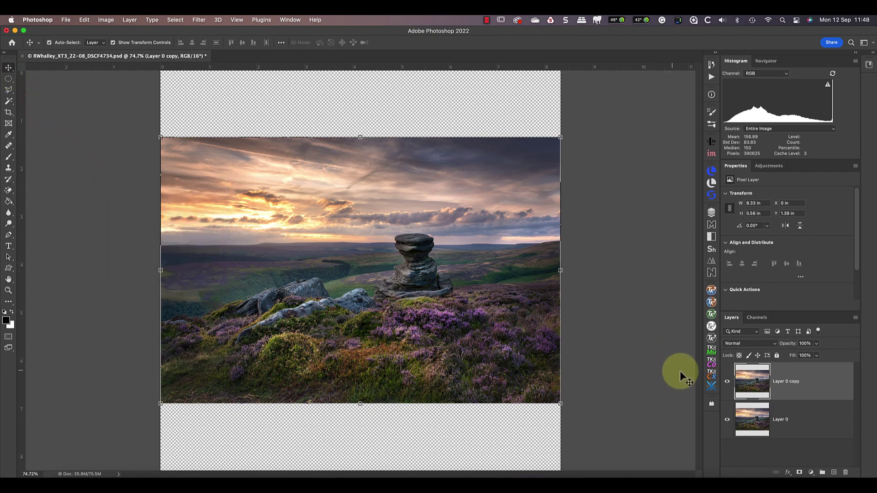
click(754, 421)
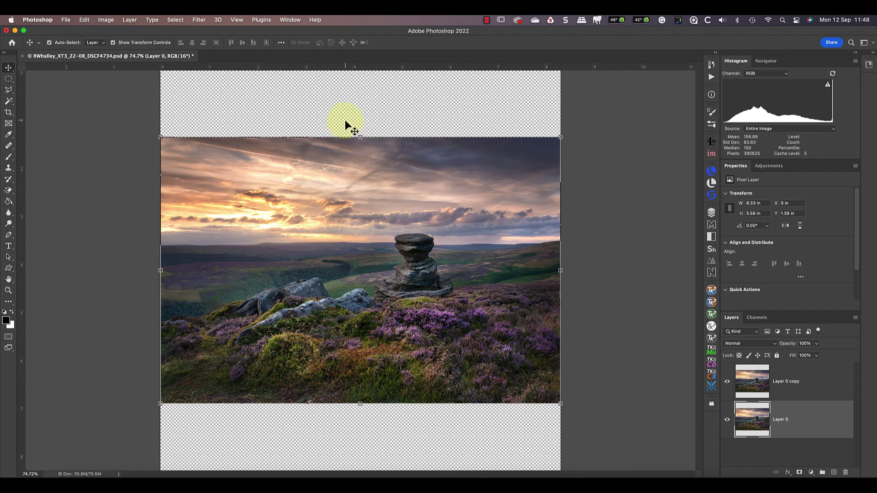
click(361, 137)
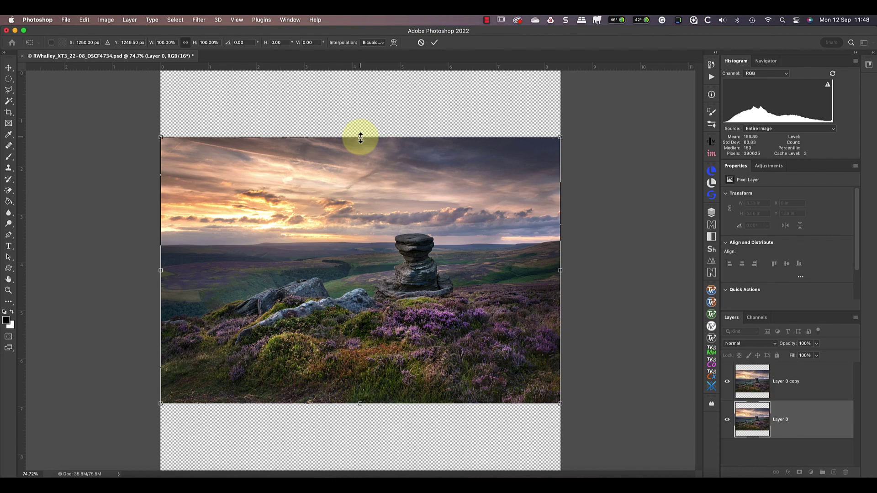
drag(362, 135, 360, 71)
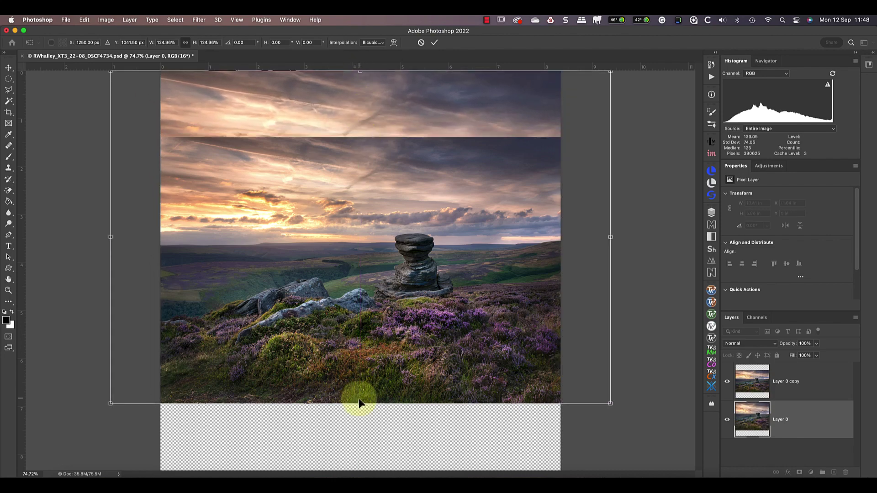
drag(360, 403, 359, 470)
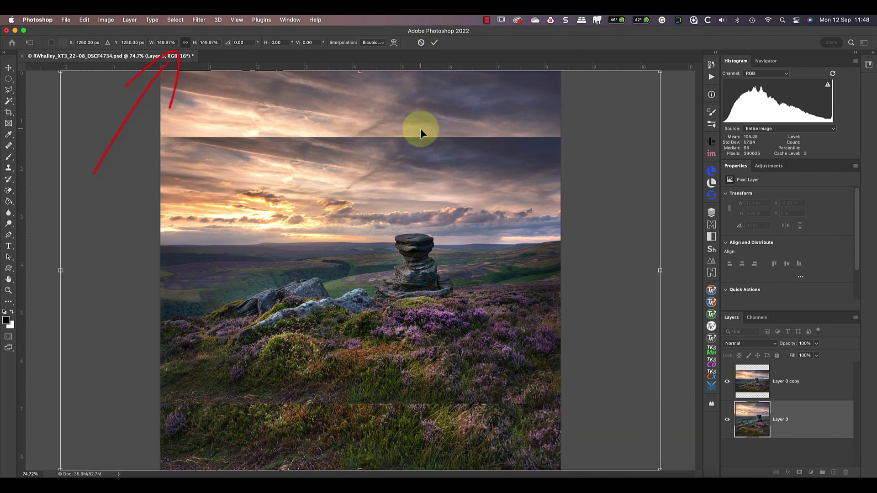
click(435, 43)
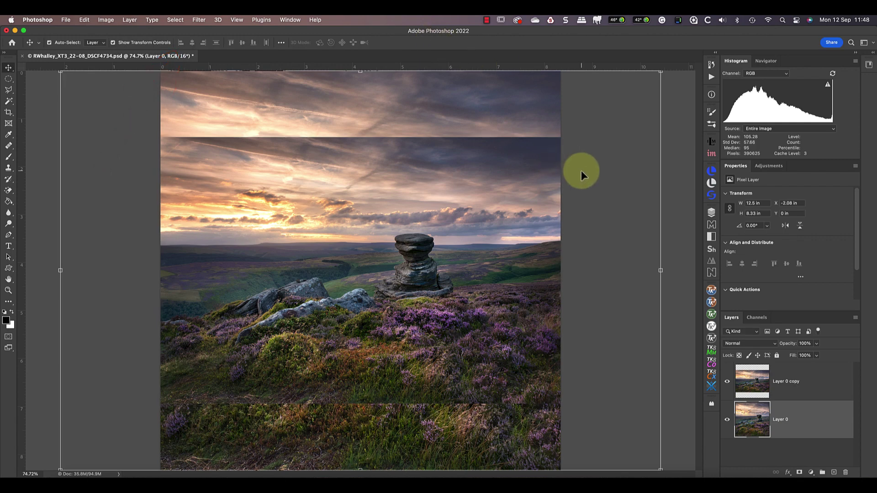
Convert Layer 0 for smart filters and apply a Gaussian Blur of about 48.7 px
click(200, 20)
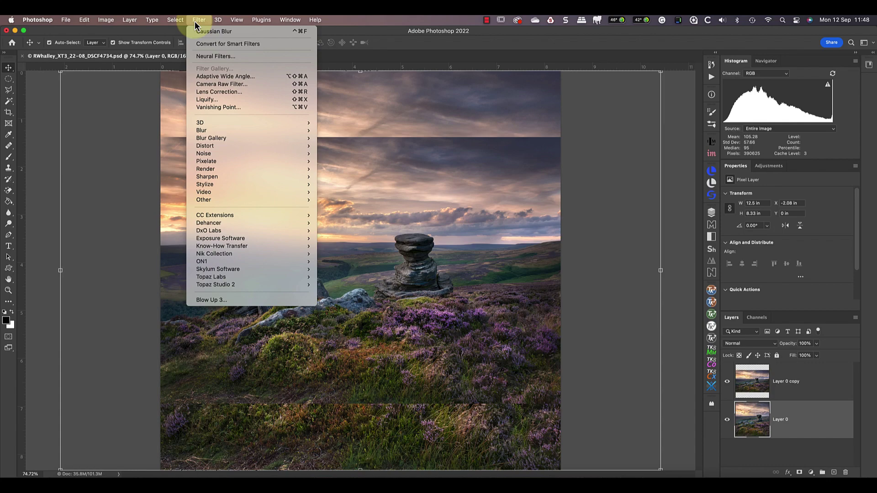
click(216, 46)
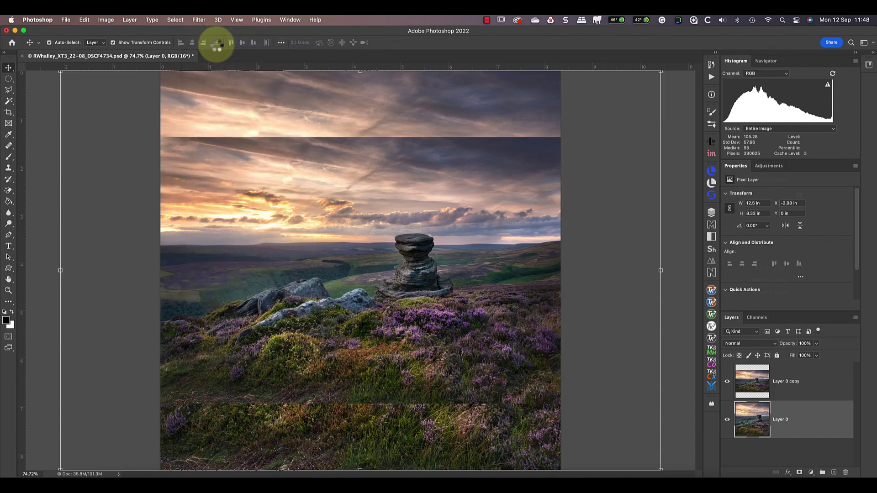
click(200, 20)
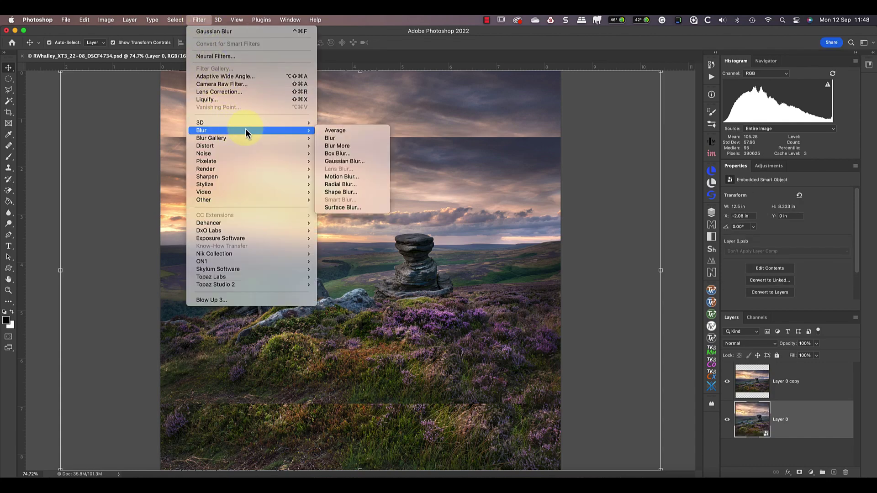
mouse_move(314, 133)
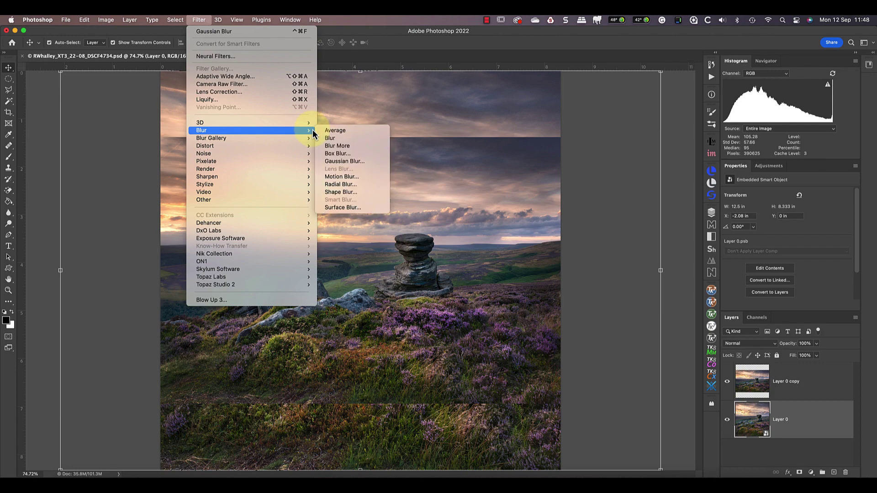
click(347, 161)
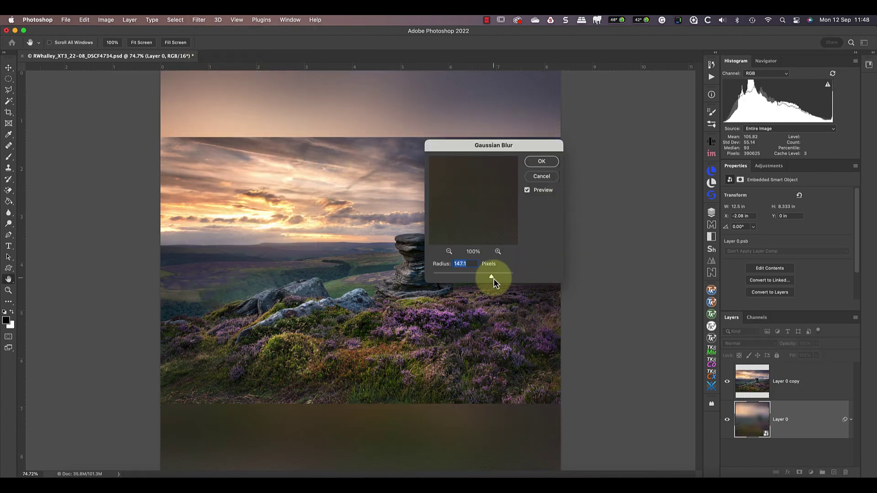
drag(495, 279, 486, 277)
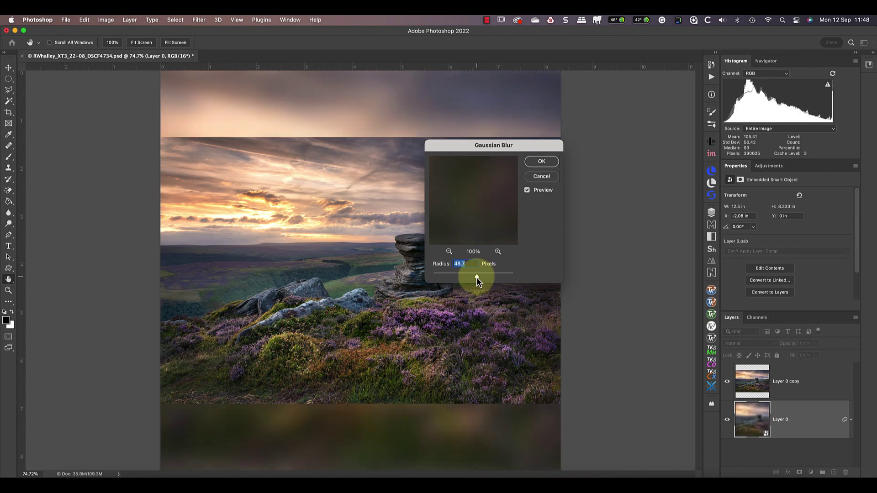
key(Return)
click(756, 379)
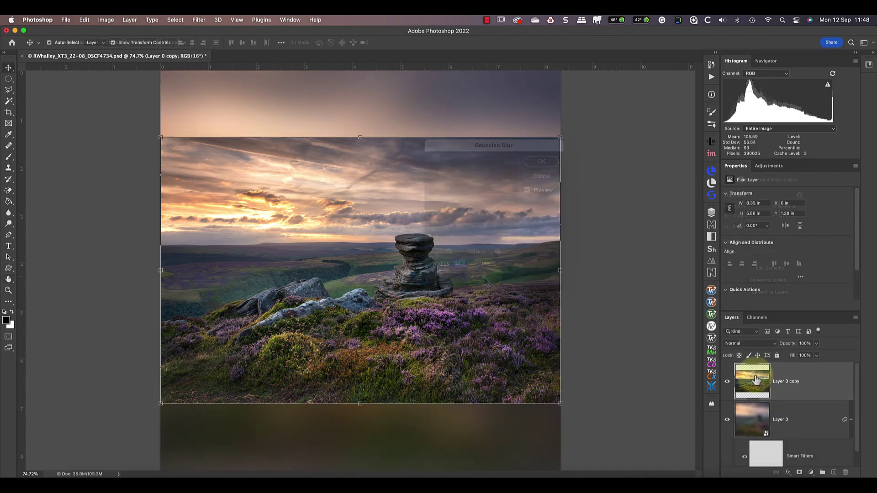
Give Layer 0 copy a 1 px black stroke and a 53% drop shadow
click(788, 473)
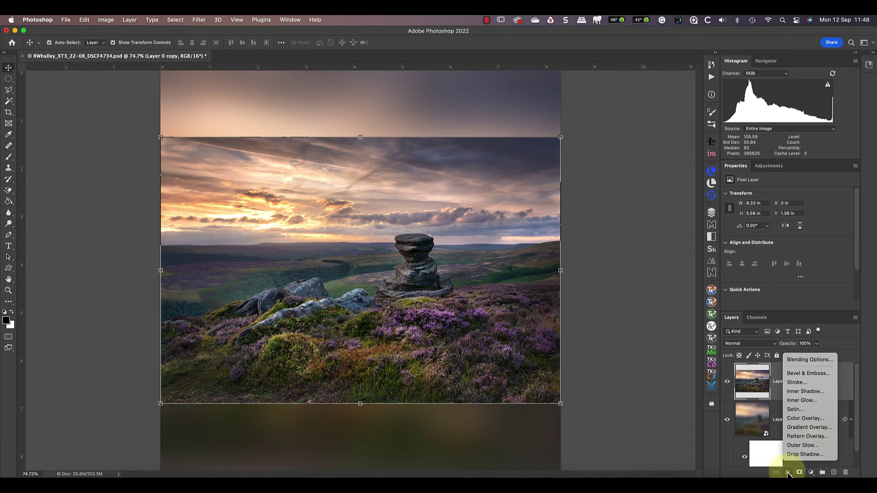
click(796, 383)
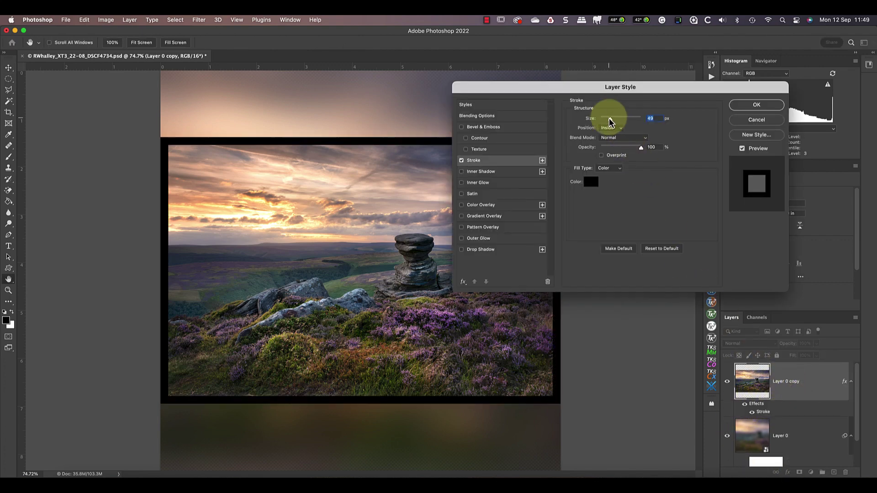
drag(608, 120, 600, 119)
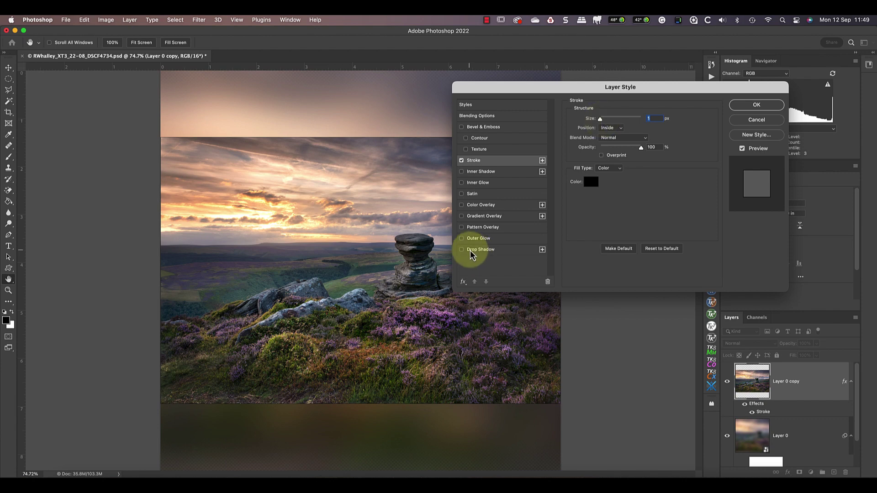
click(475, 251)
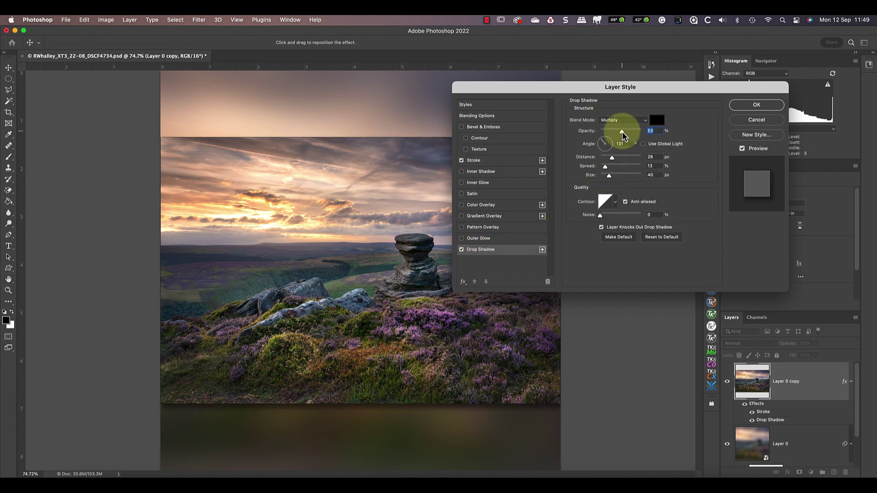
key(Return)
click(653, 215)
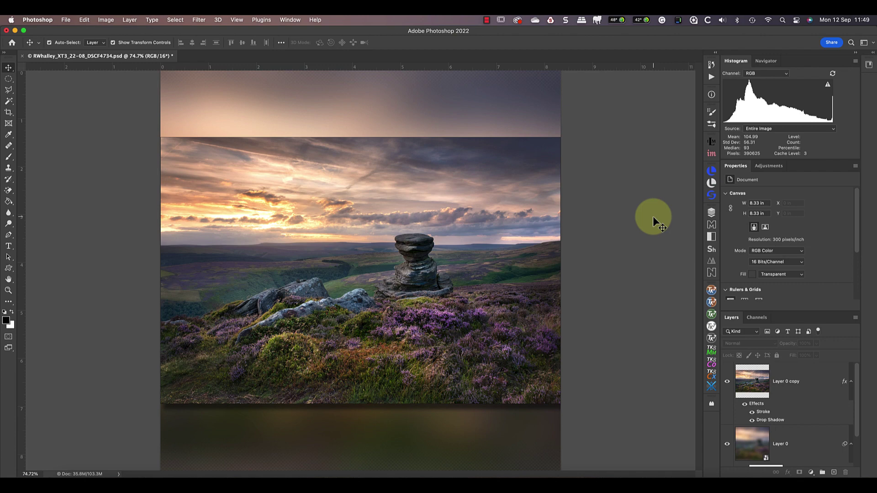
key(super)
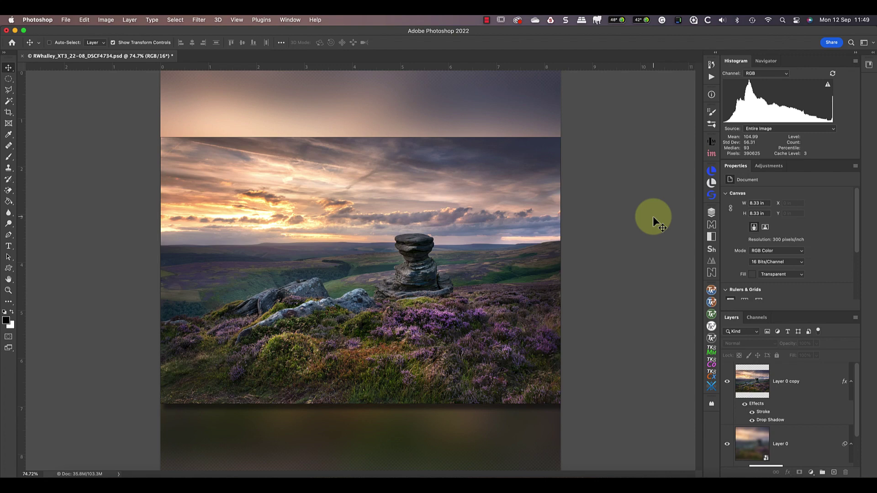